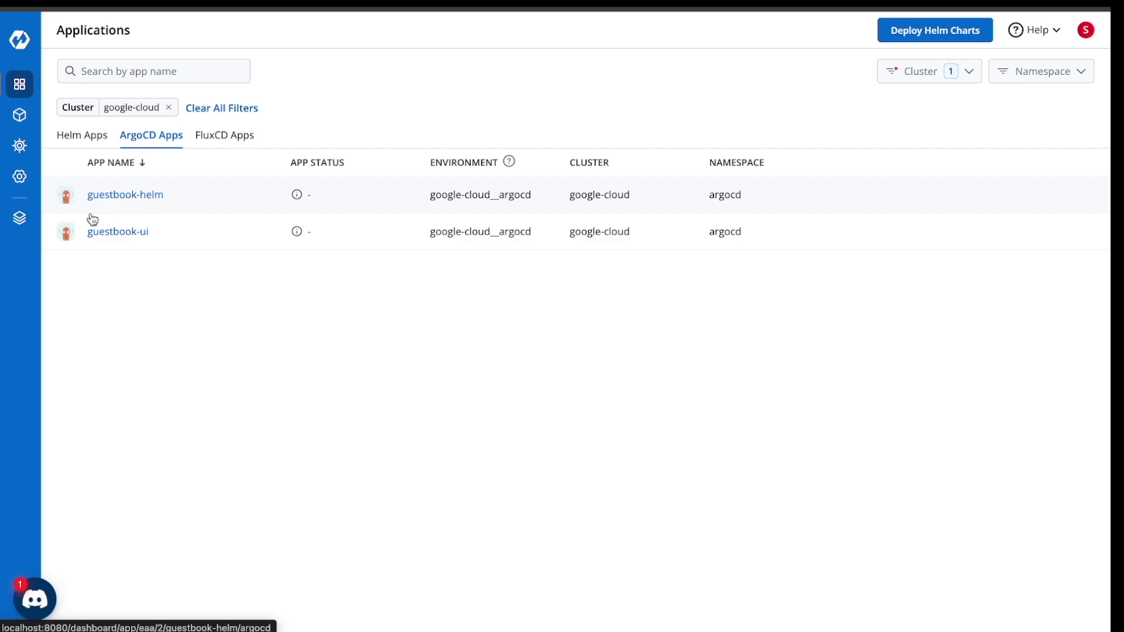
Open the guestbook-ui ArgoCD app and inspect its Deployment, kustomize-guestbook-ui pod, Service and Endpoints resources.
left_click(139, 237)
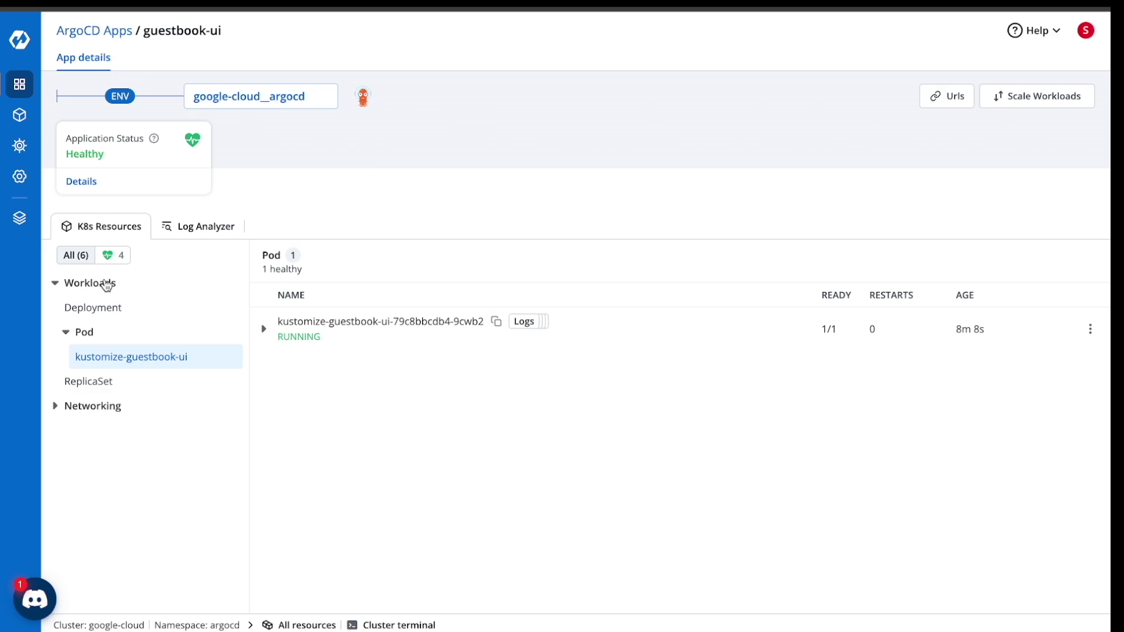
left_click(106, 310)
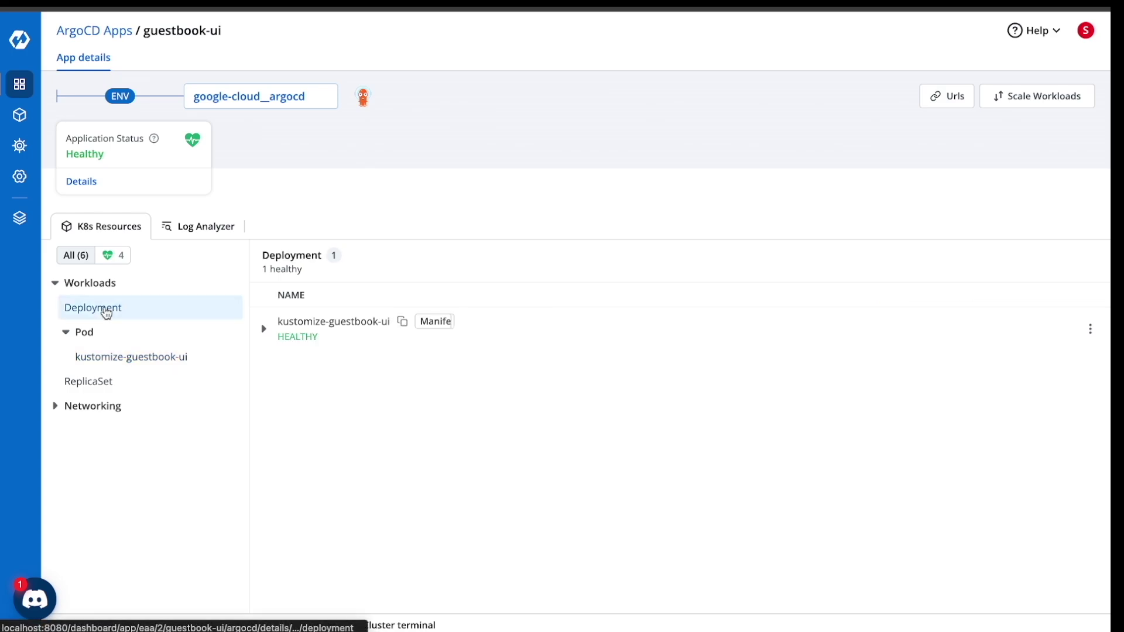
left_click(125, 358)
left_click(56, 407)
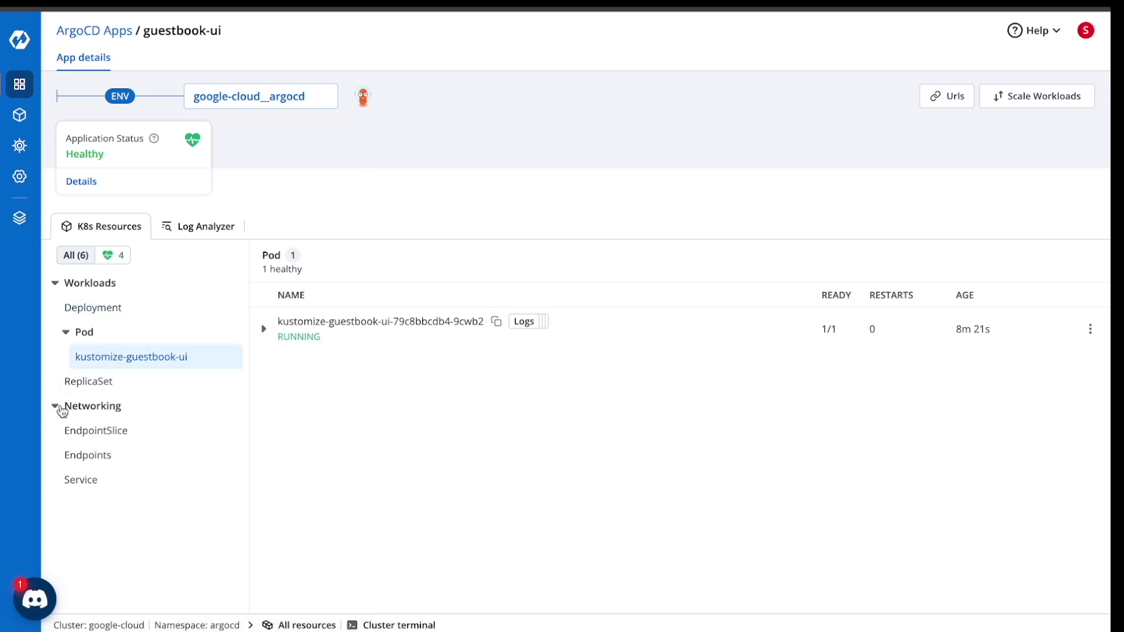
left_click(86, 481)
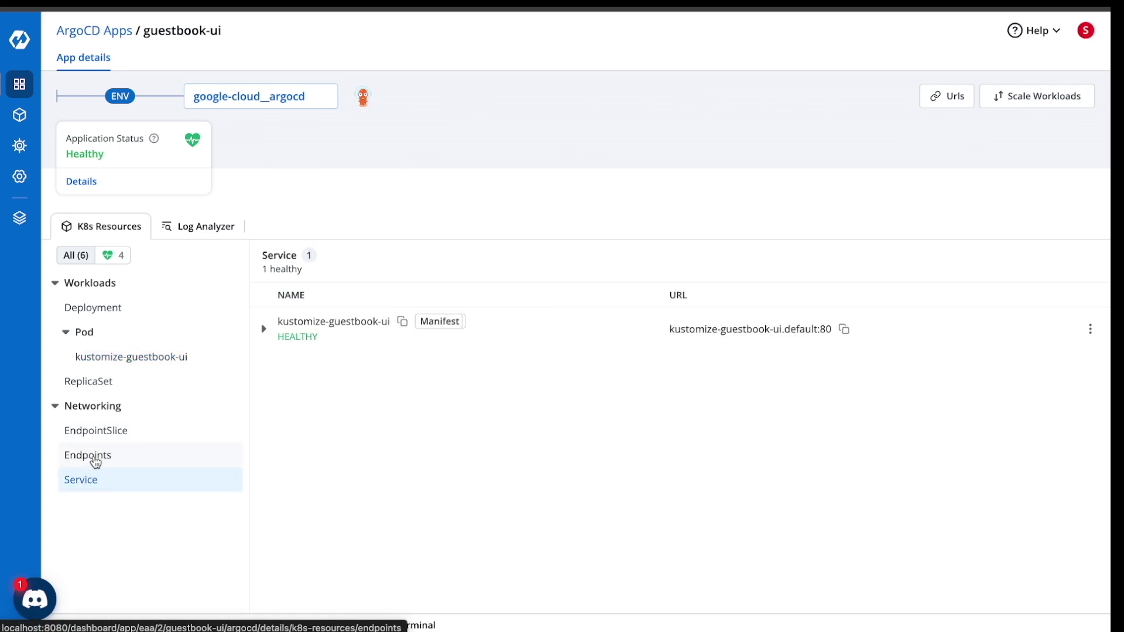
left_click(94, 460)
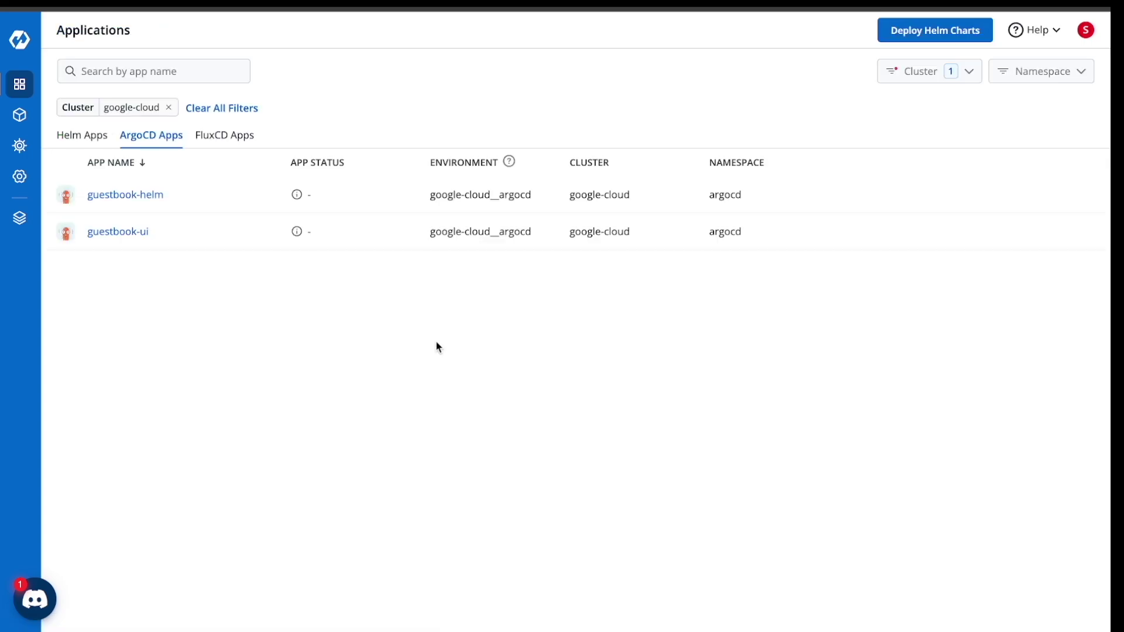
Open the podinfo app among the FluxCD apps and review its progressing Ingress and its missing Pod resources by status filter.
left_click(212, 136)
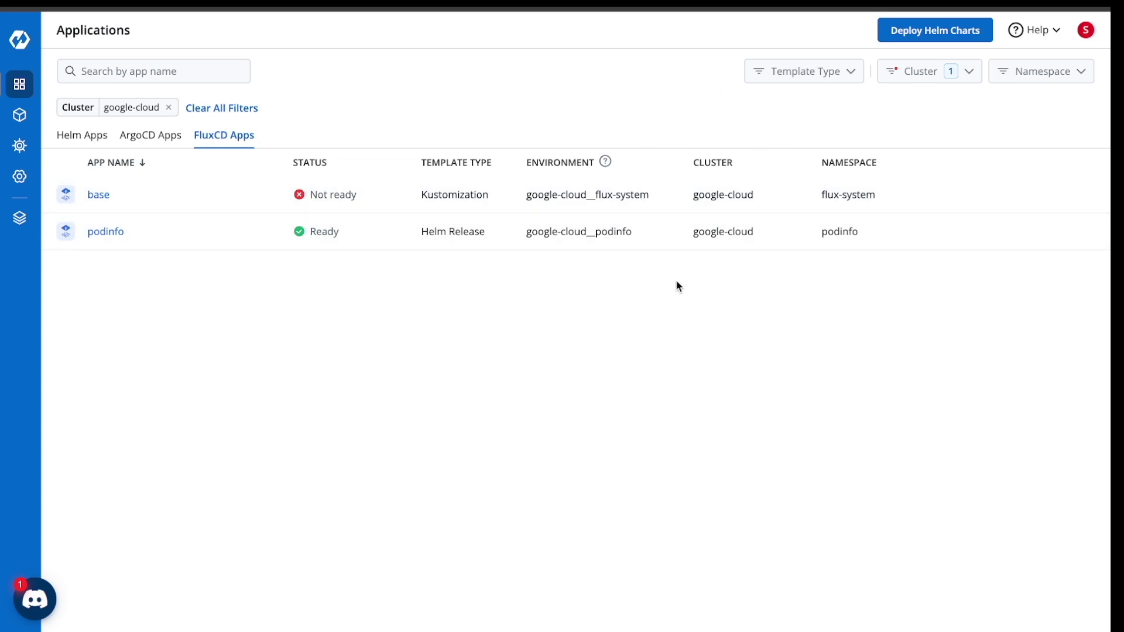
left_click(96, 237)
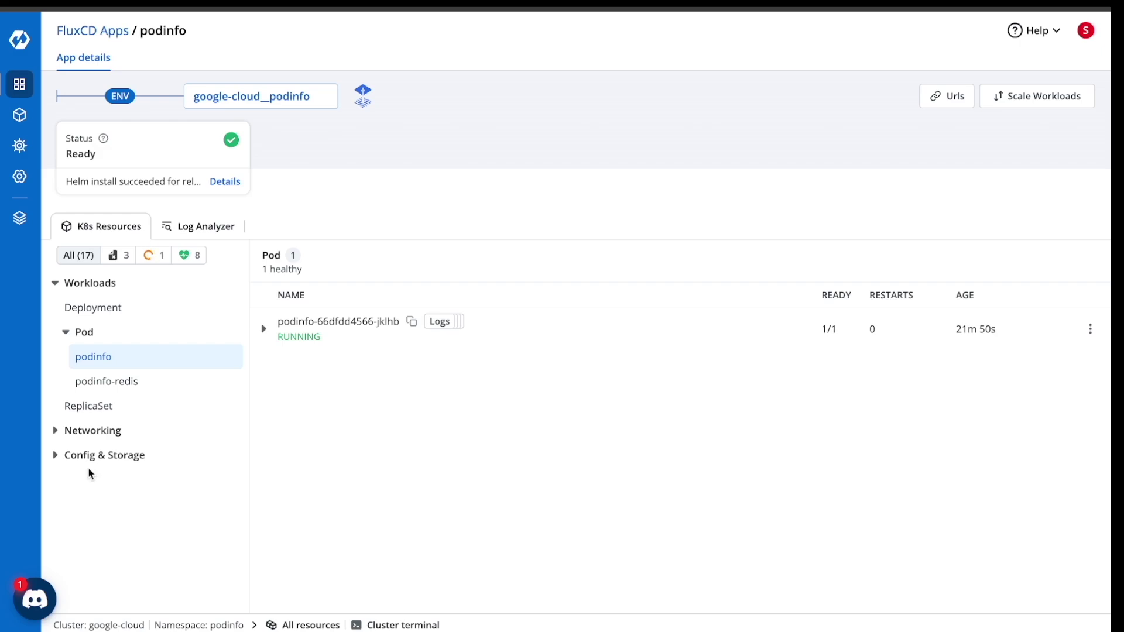
left_click(152, 256)
left_click(113, 320)
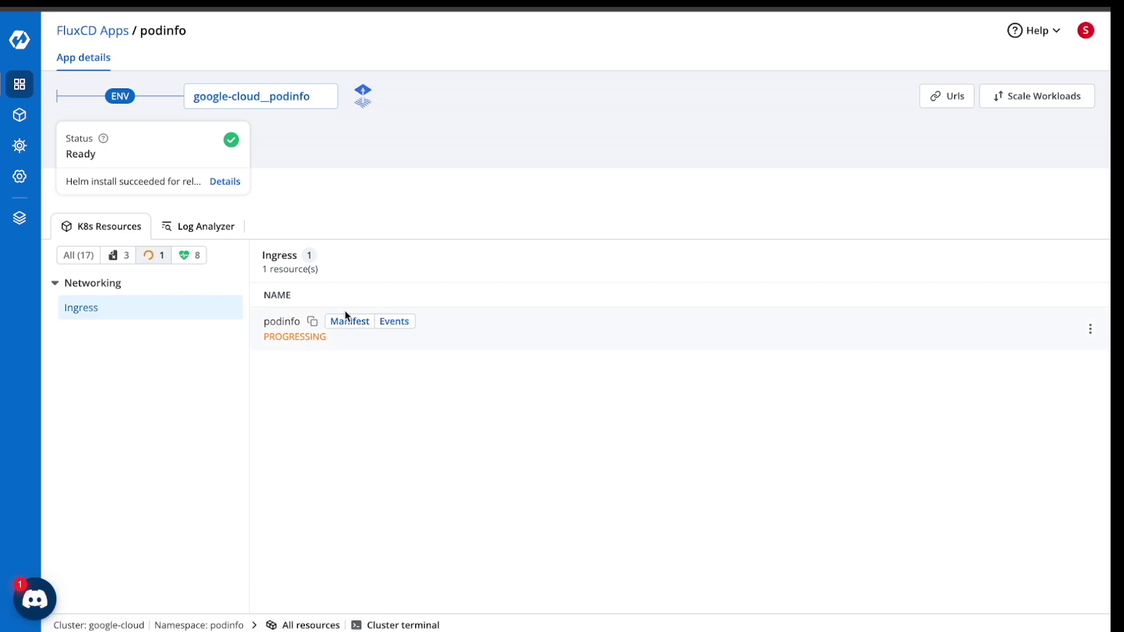
left_click(118, 255)
left_click(104, 312)
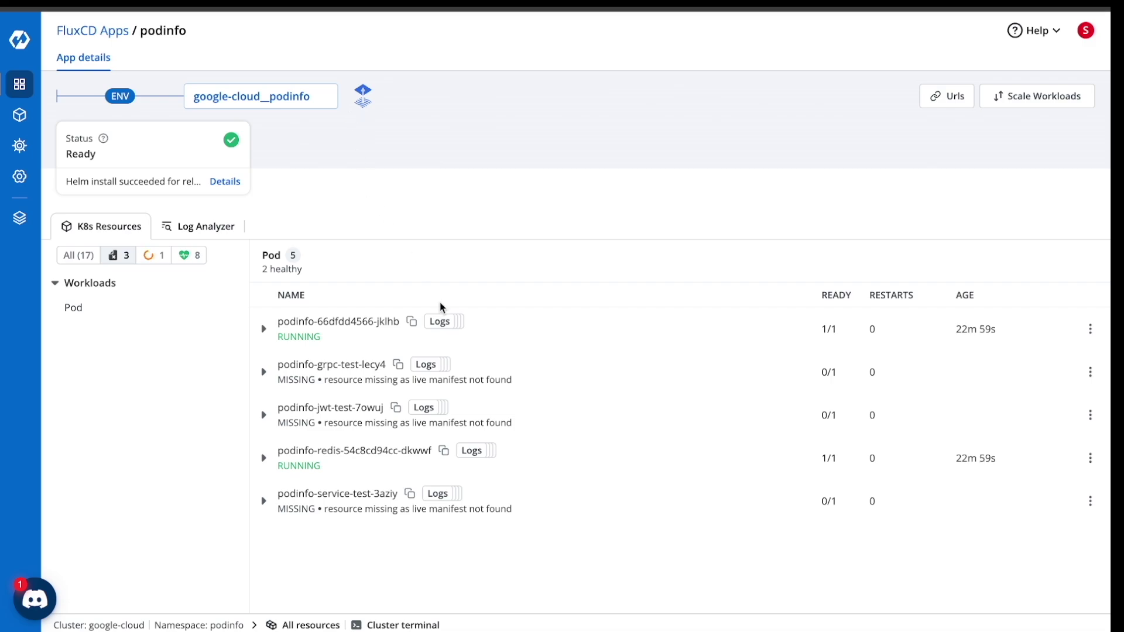
View the logs, manifest and events of the podinfo-66dfdd4566-jklhb pod.
left_click(441, 323)
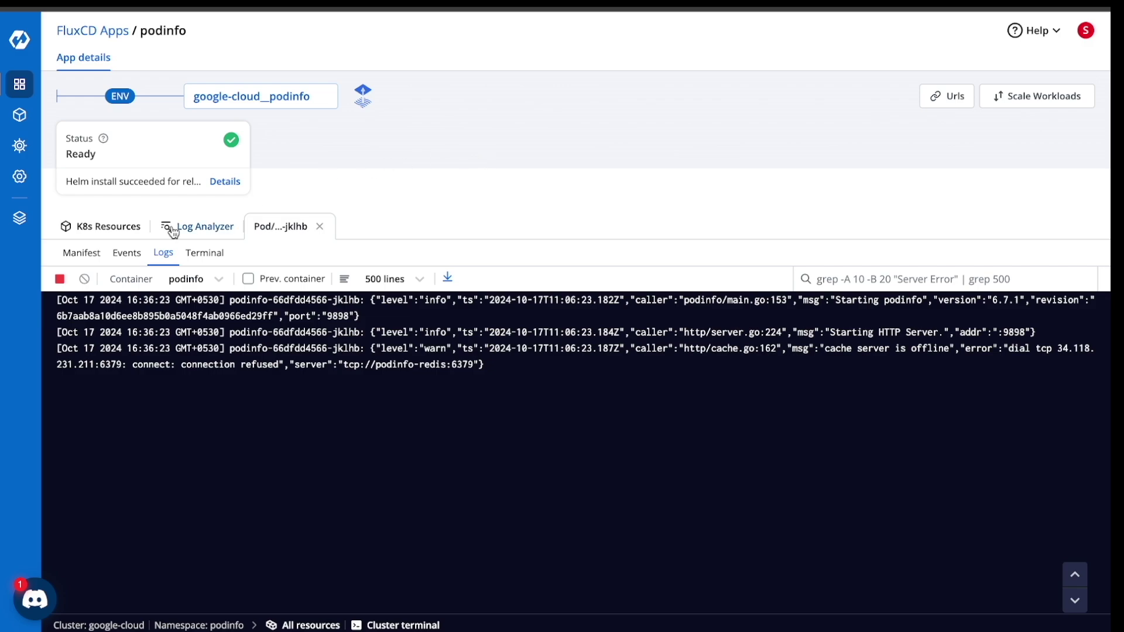
left_click(85, 253)
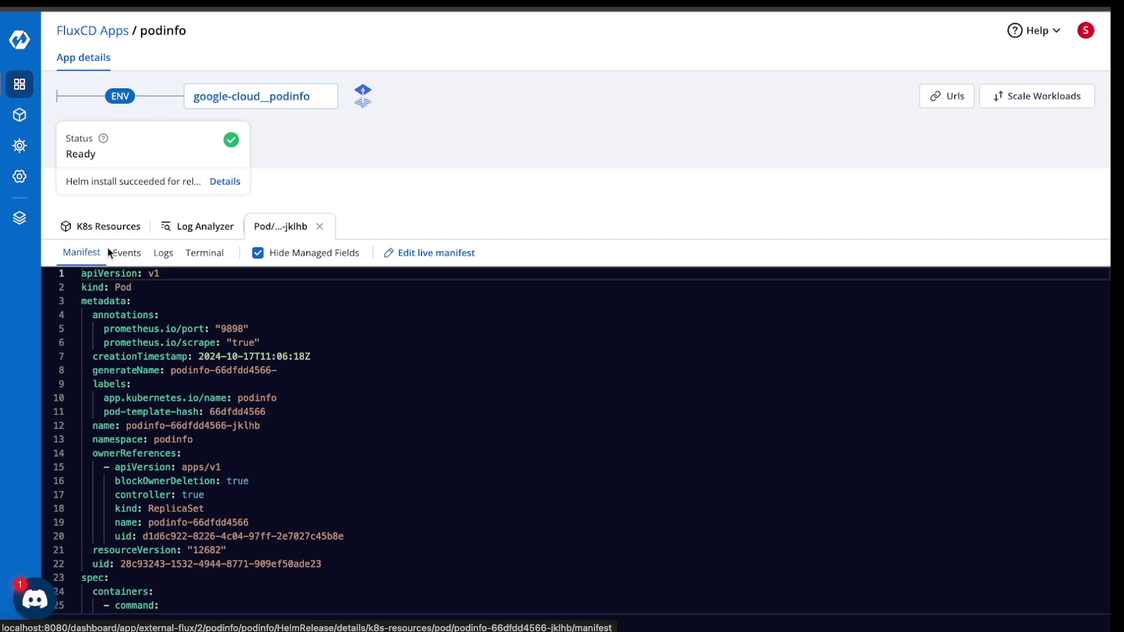
left_click(122, 254)
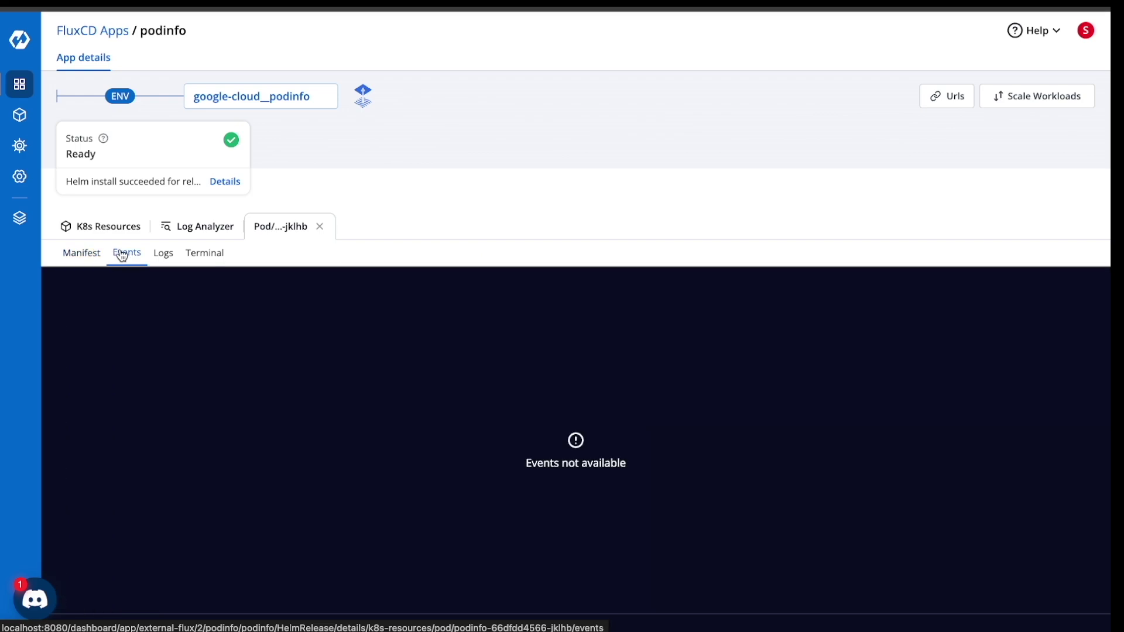
Open a terminal session on the podinfo pod and review the available container and shell choices.
left_click(200, 256)
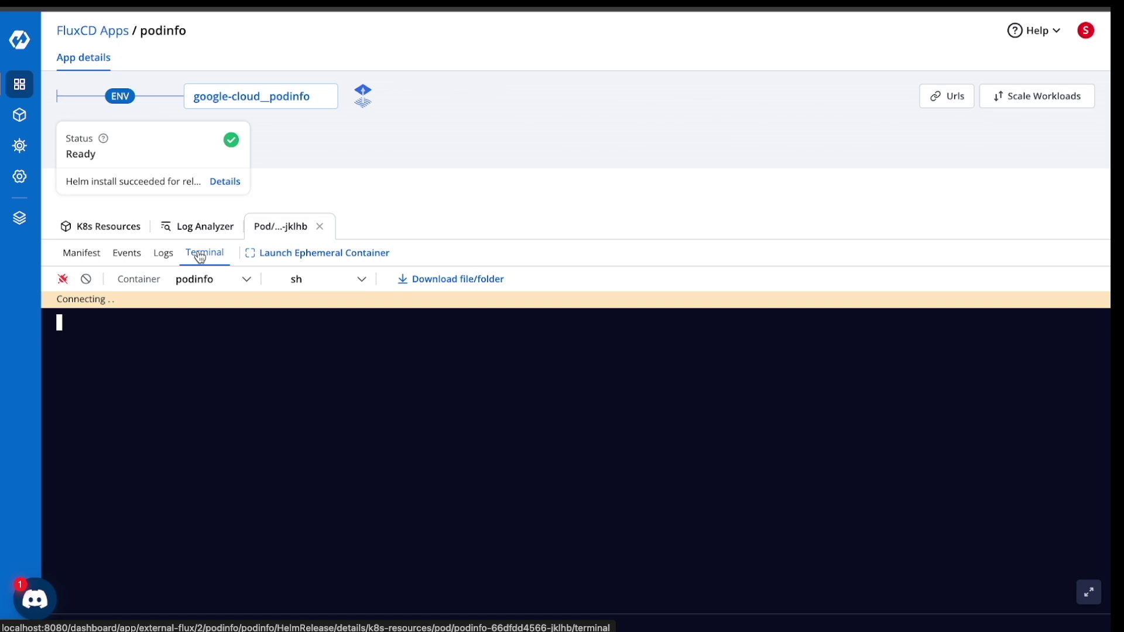
left_click(225, 285)
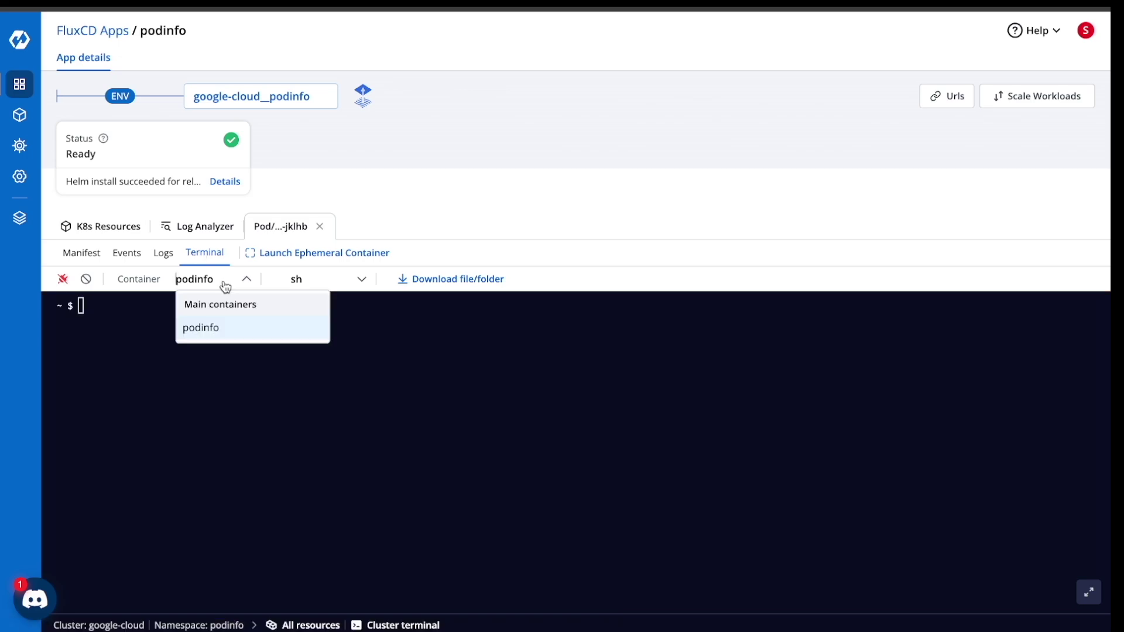
left_click(225, 351)
left_click(327, 279)
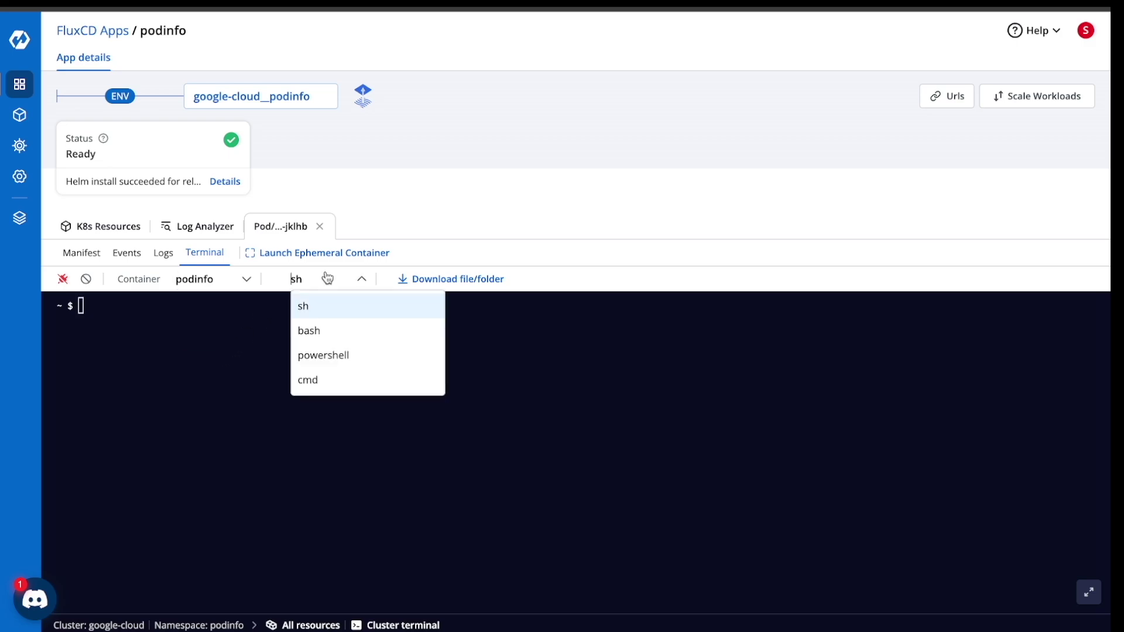
left_click(338, 416)
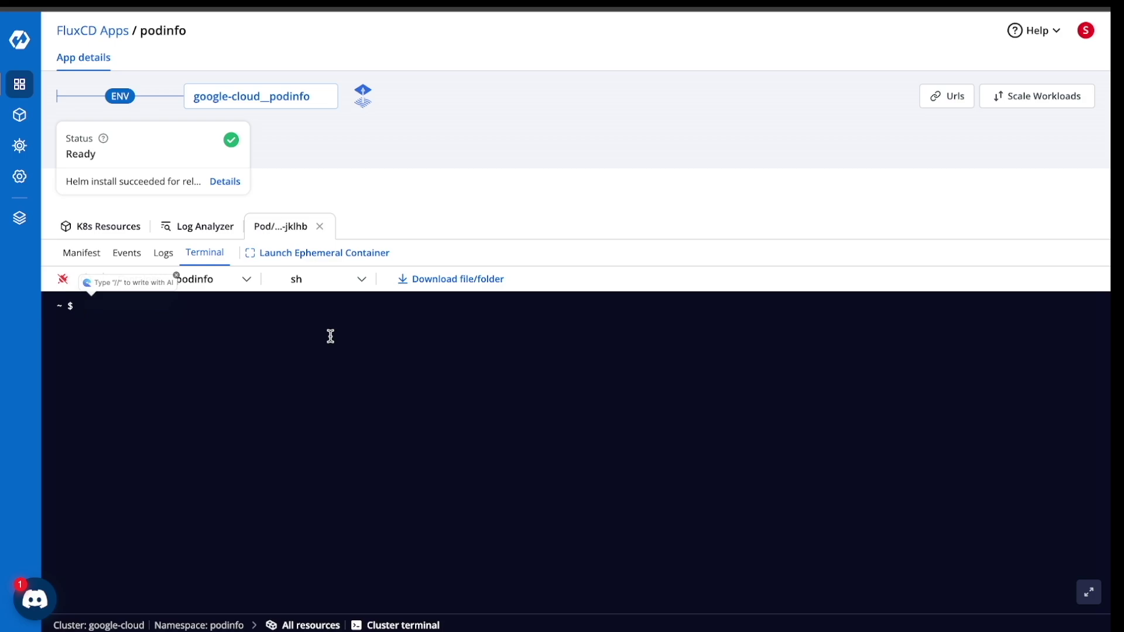
Open the ephemeral container launch form for the podinfo pod and review the available debugger images.
left_click(306, 255)
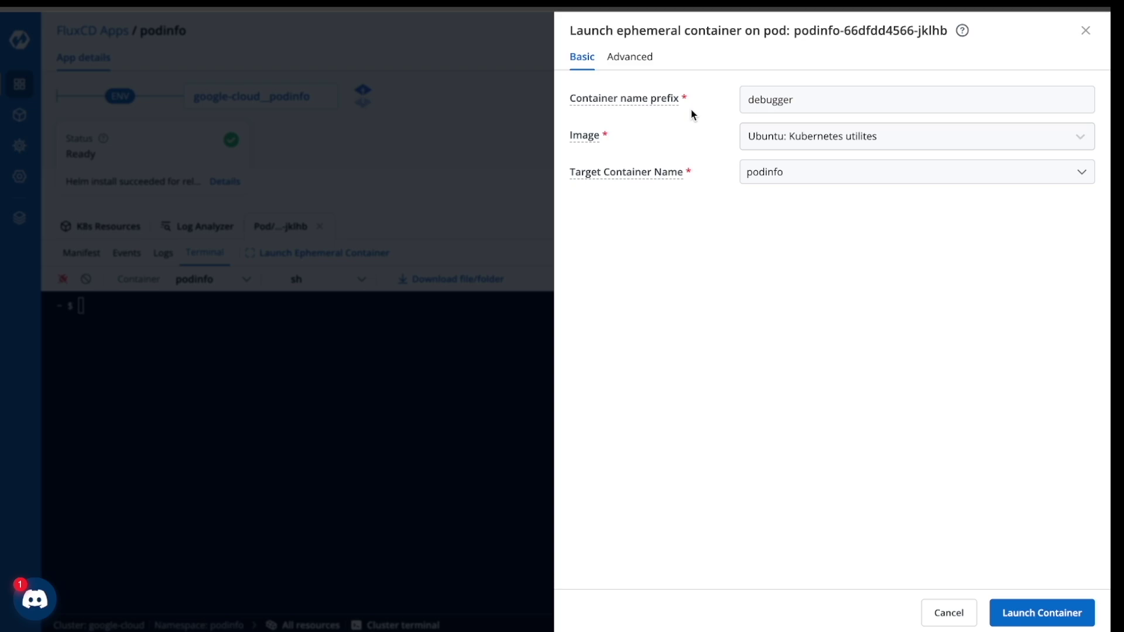
left_click(784, 137)
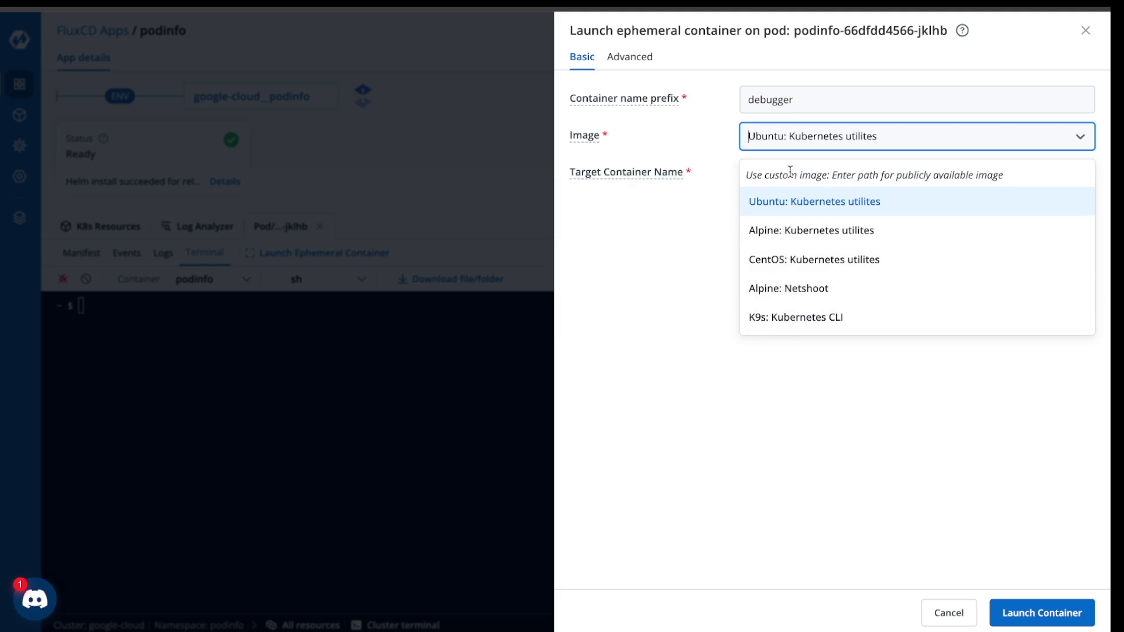
left_click(676, 215)
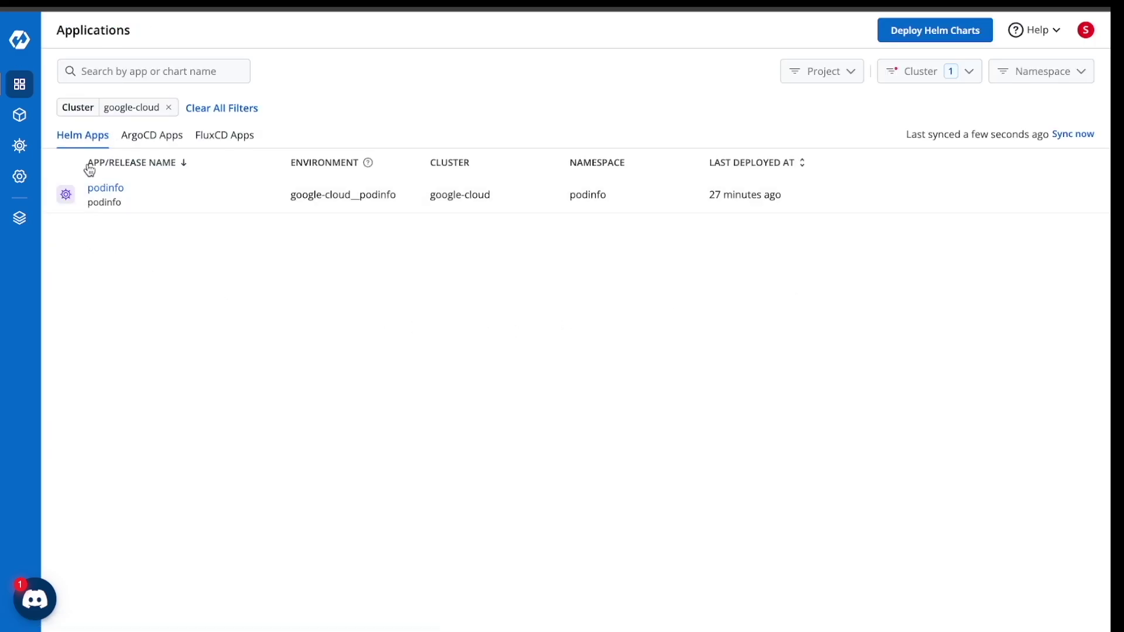
Open the podinfo Helm app's details and its configuration.
left_click(117, 191)
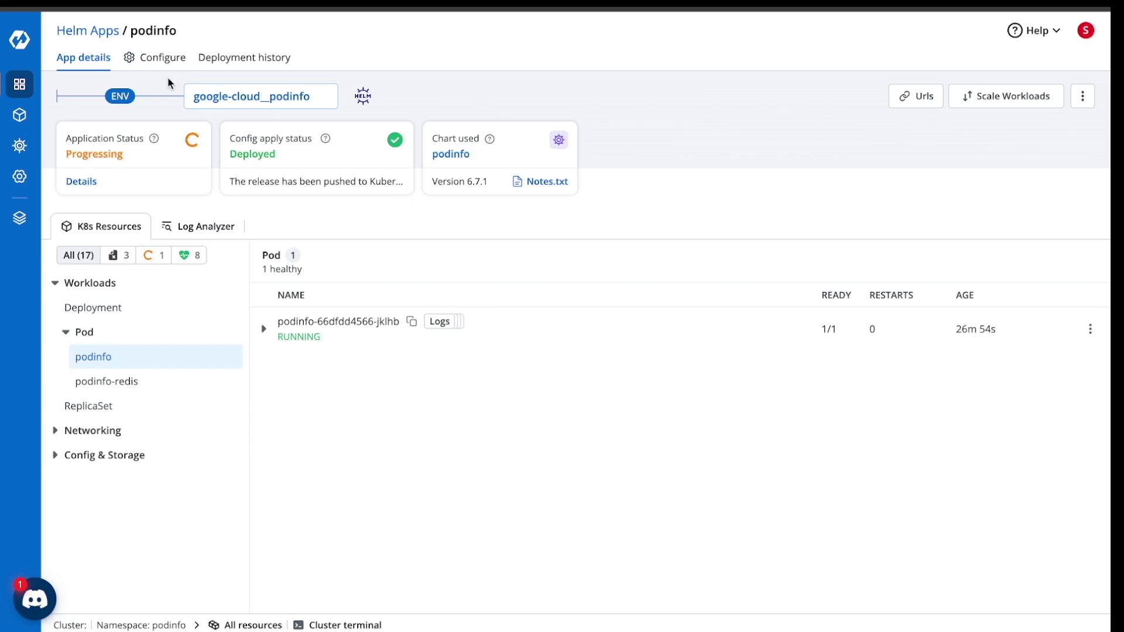
left_click(164, 58)
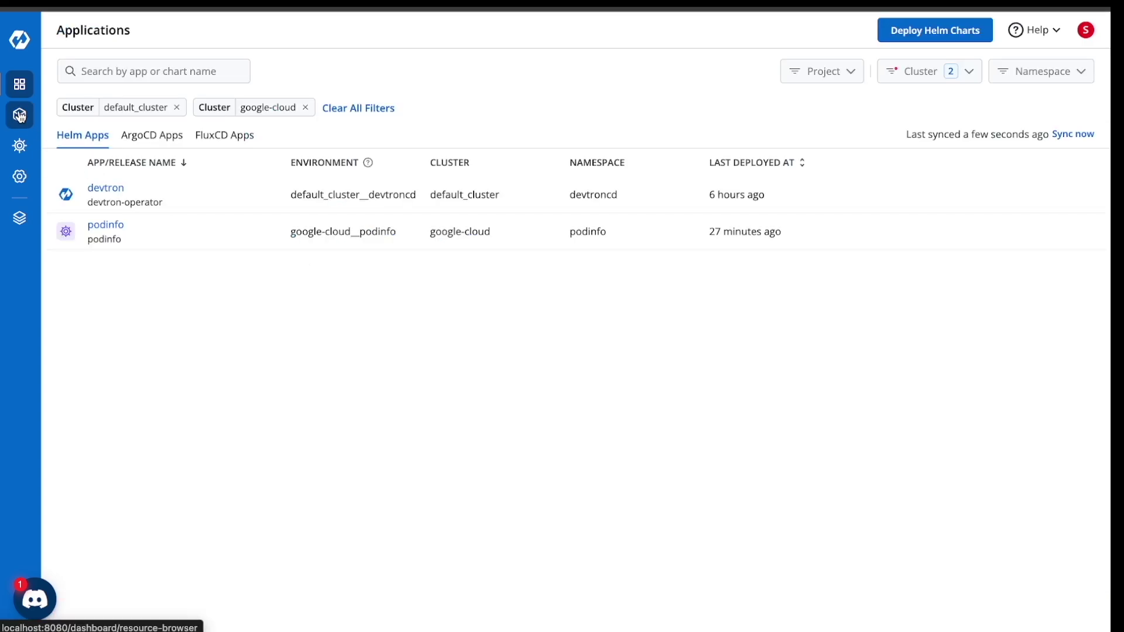
Browse the google-cloud cluster in the Kubernetes Resource Browser, listing its pods and expanding the Networking resource kinds.
left_click(20, 116)
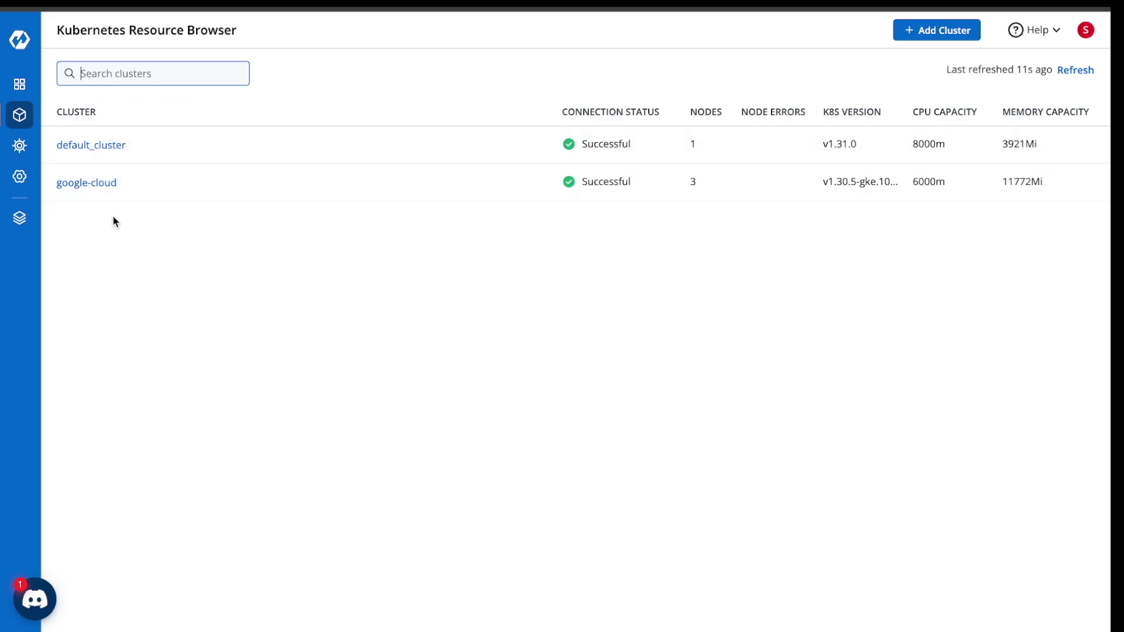
left_click(84, 184)
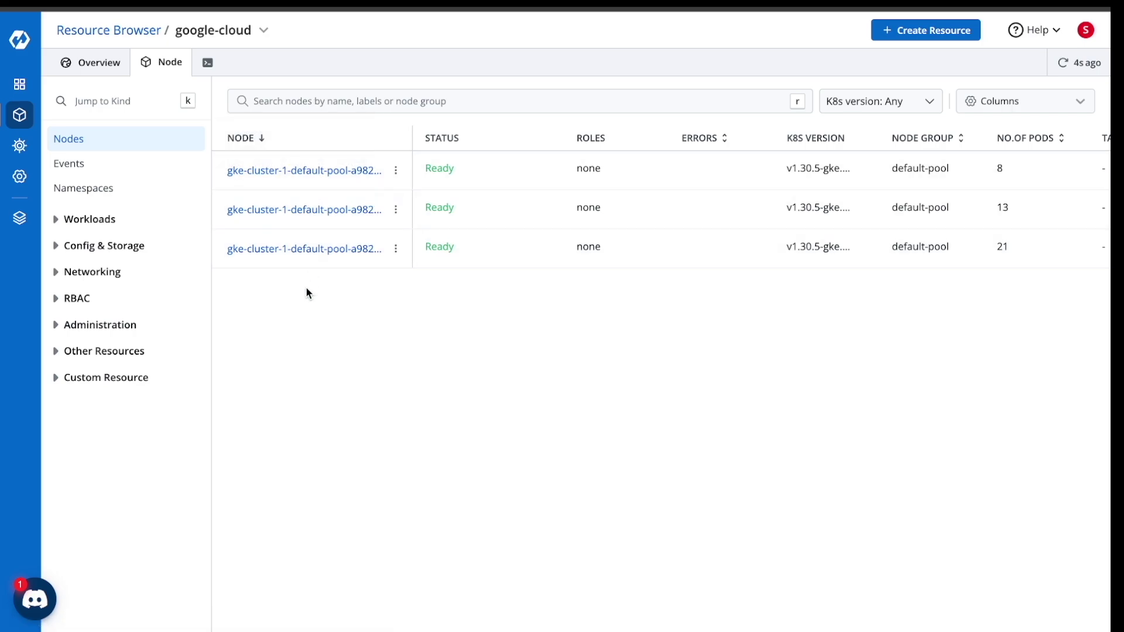
left_click(72, 227)
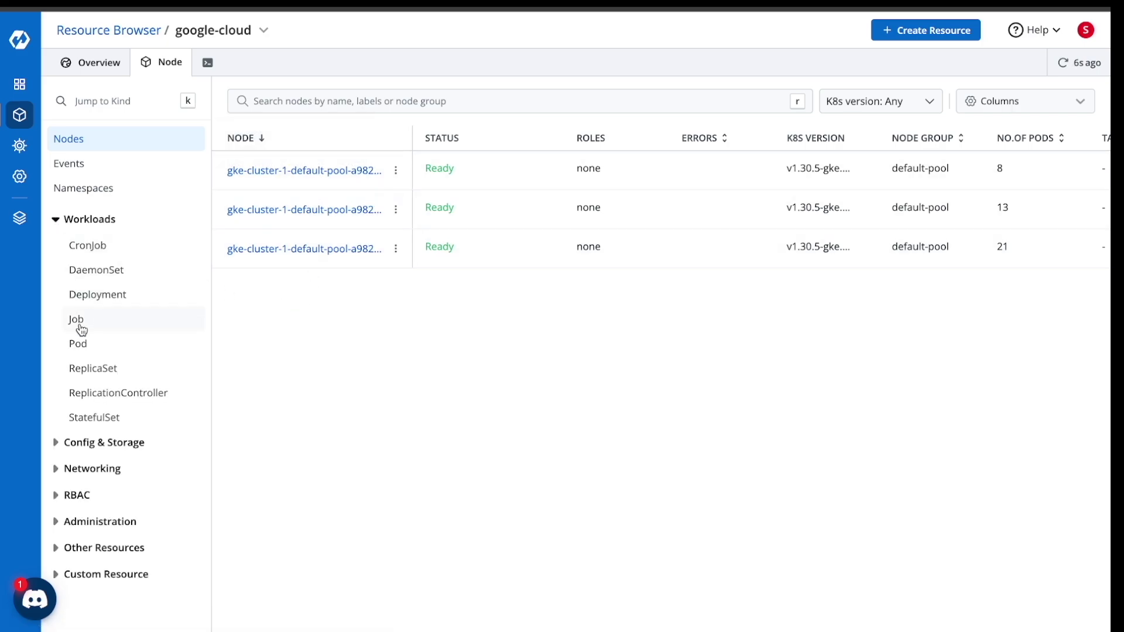
left_click(82, 352)
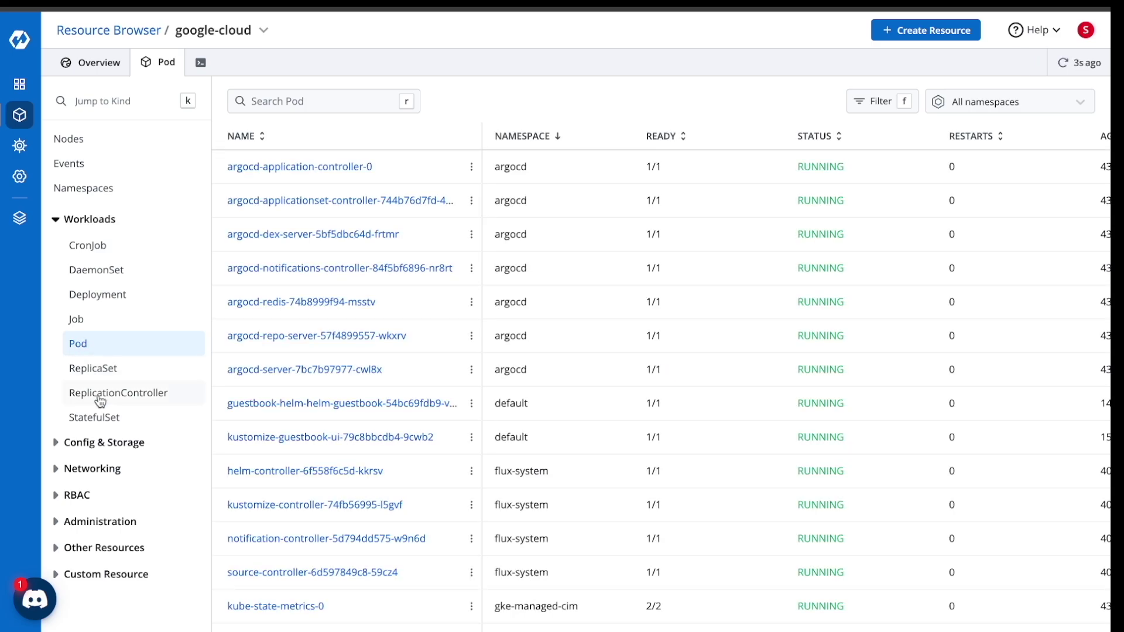
left_click(88, 468)
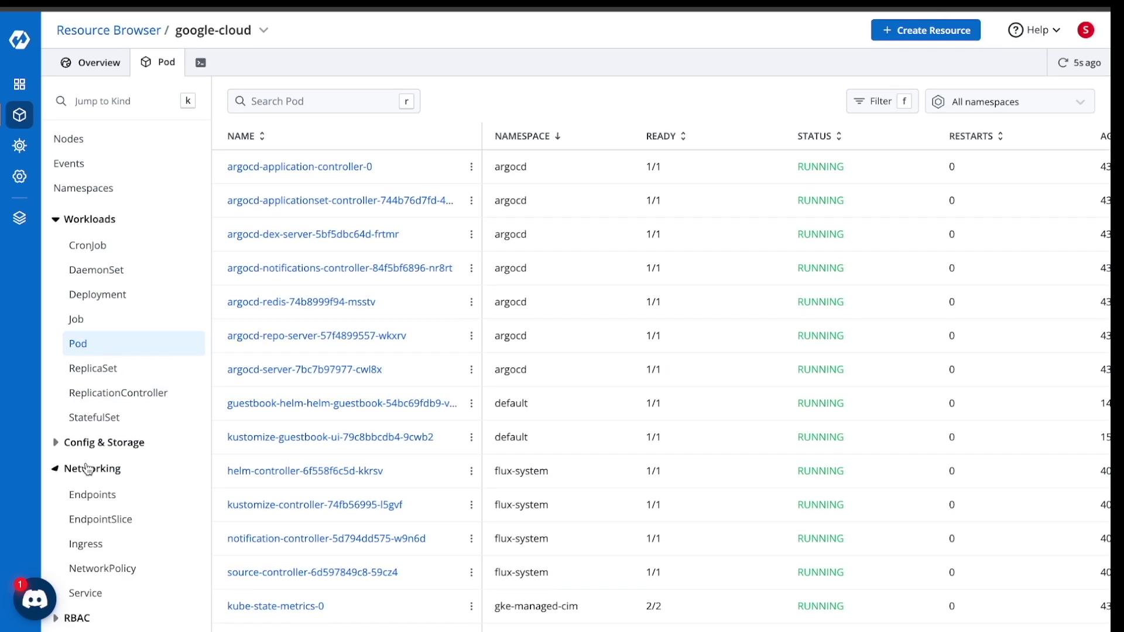